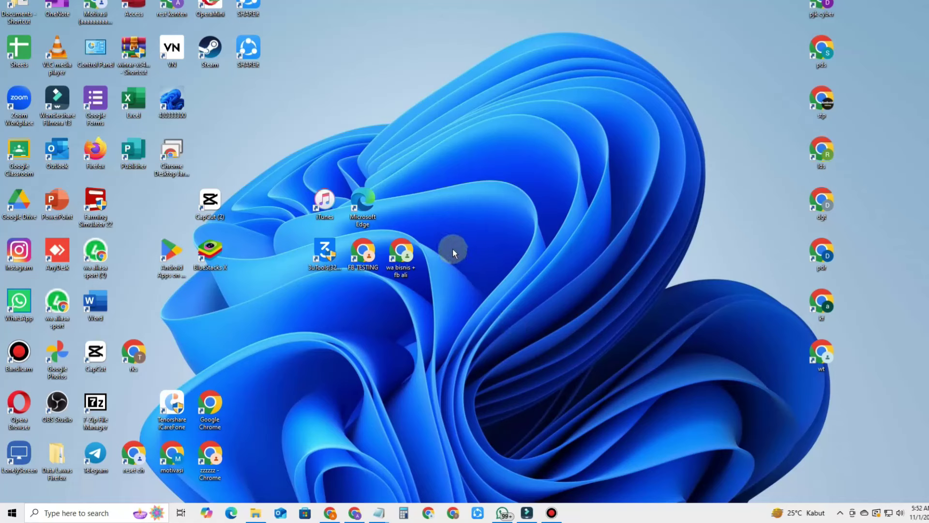
# - Refresh the desktop twice, then open tes.xlsx from File Explorer's recent files
pyautogui.rightClick(469, 219)
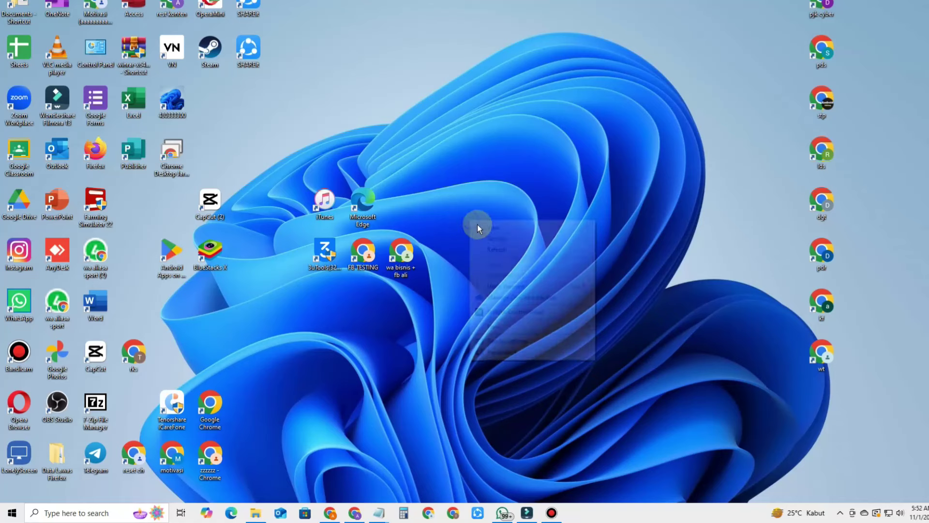
pyautogui.click(496, 249)
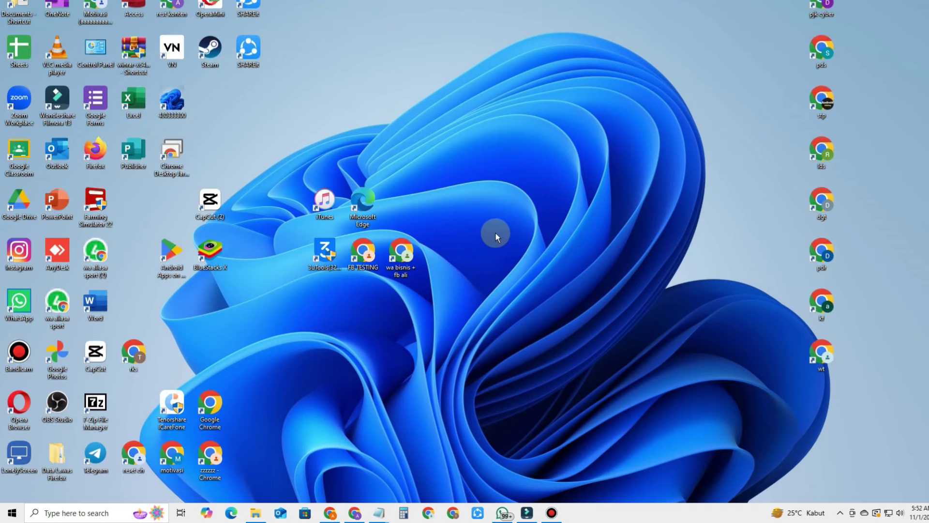
pyautogui.rightClick(502, 191)
pyautogui.click(518, 207)
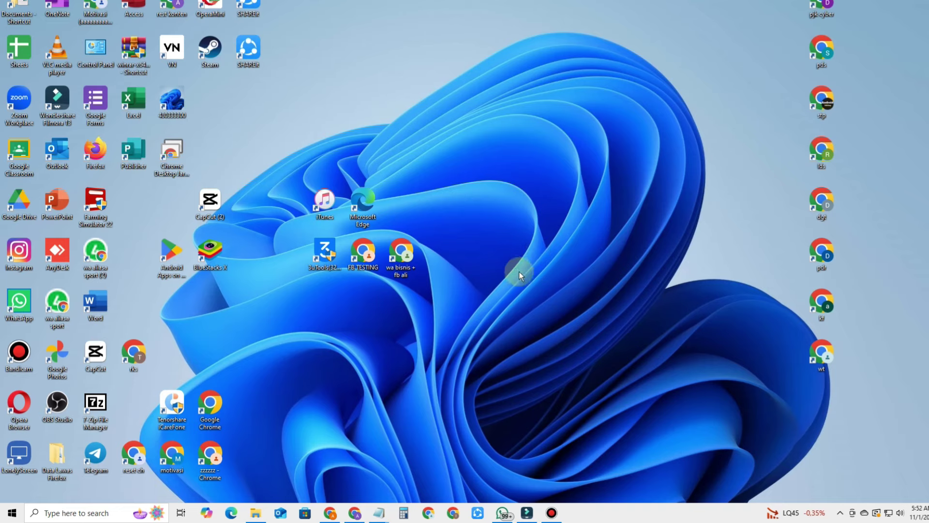
pyautogui.click(256, 513)
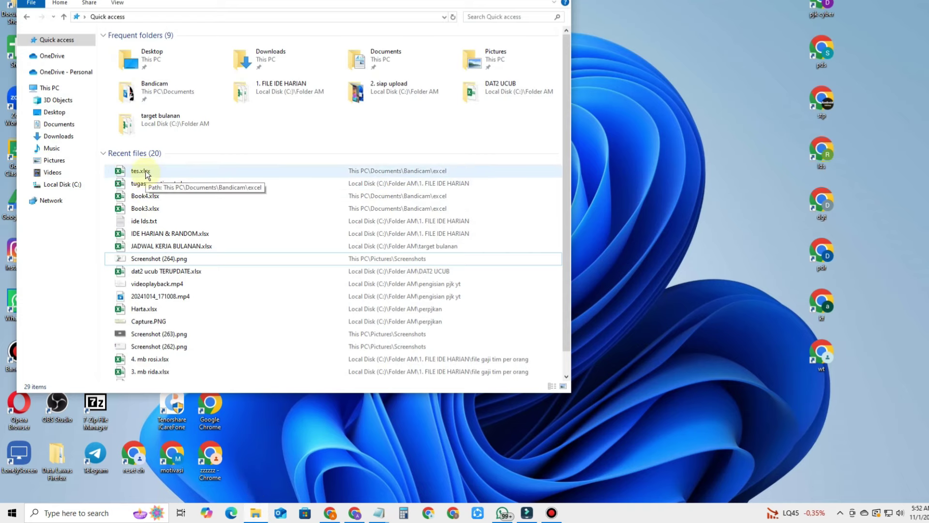
pyautogui.doubleClick(147, 172)
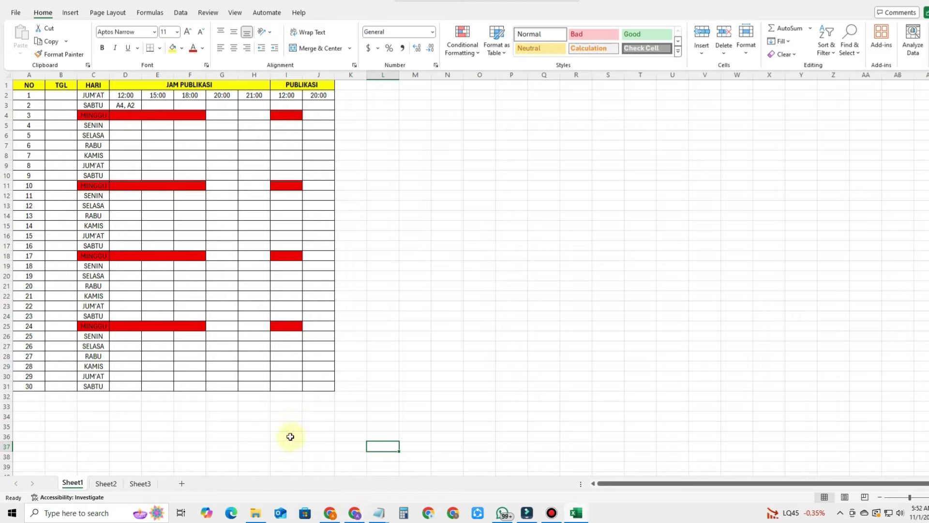
pyautogui.click(100, 483)
pyautogui.click(140, 483)
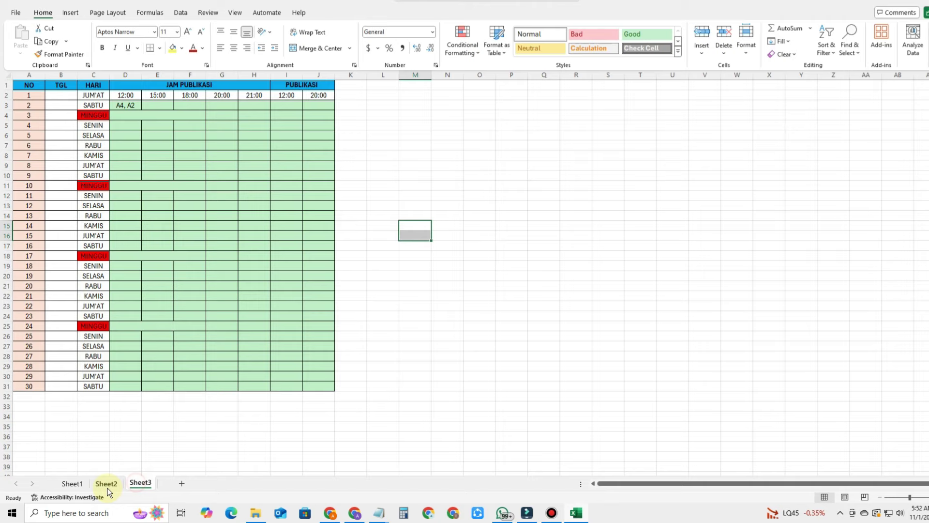
pyautogui.click(104, 483)
pyautogui.click(72, 484)
pyautogui.click(106, 484)
pyautogui.click(141, 483)
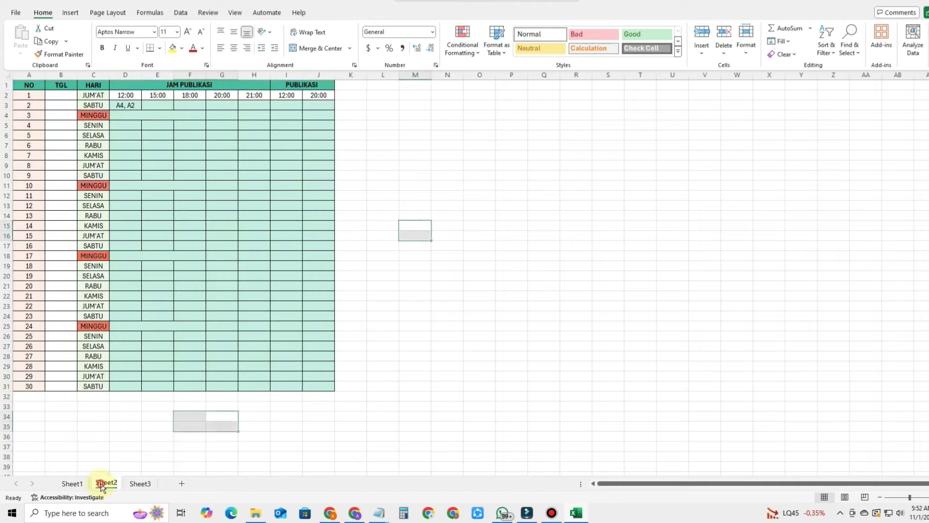
pyautogui.click(72, 483)
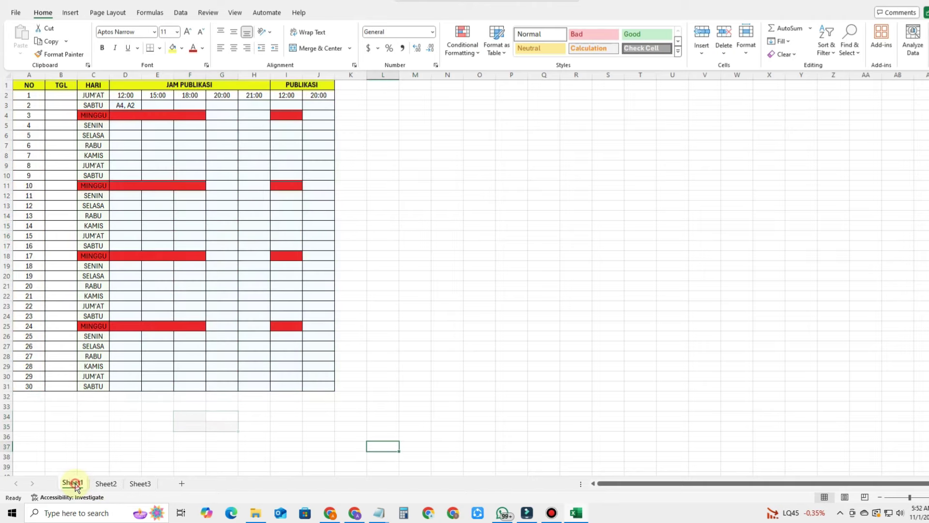
pyautogui.click(141, 483)
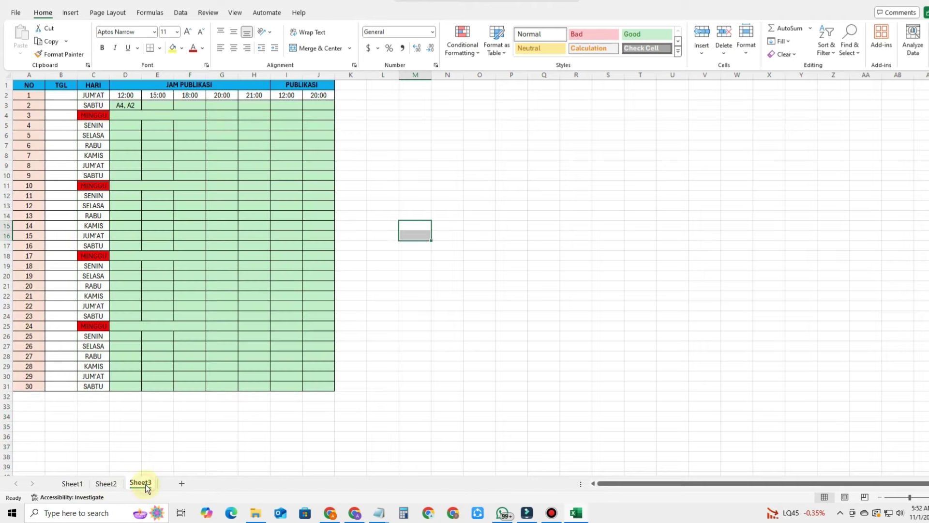
pyautogui.click(112, 486)
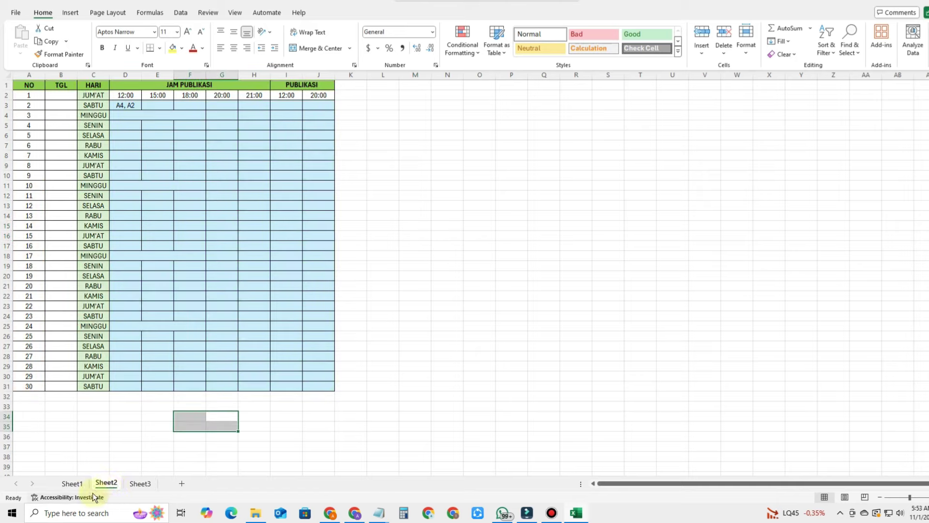
pyautogui.click(80, 484)
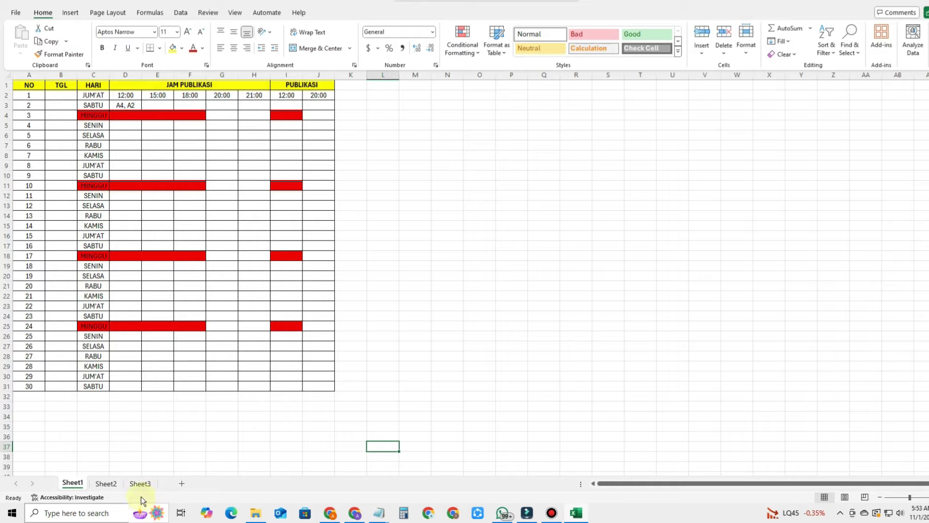
# - Start a Save As copy named '2. tes.xlsx' in the excel folder and list file formats
pyautogui.click(13, 12)
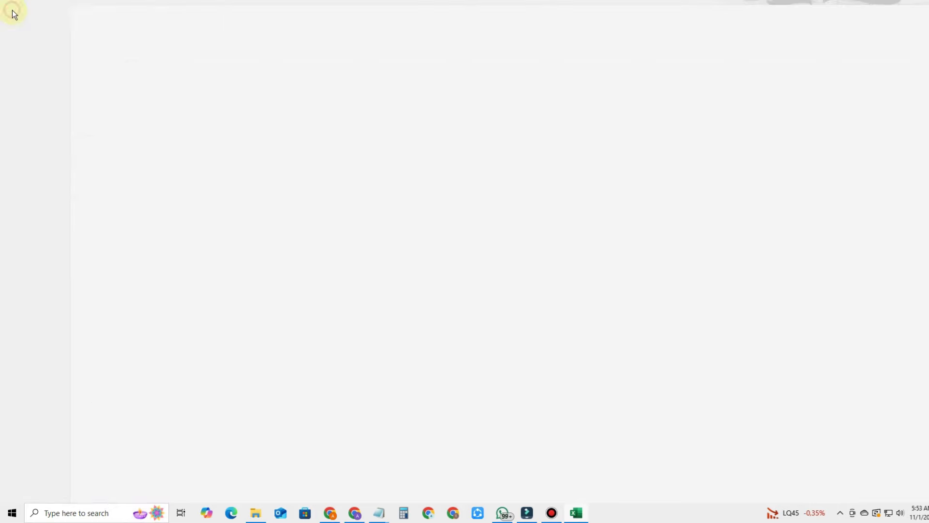
pyautogui.click(45, 189)
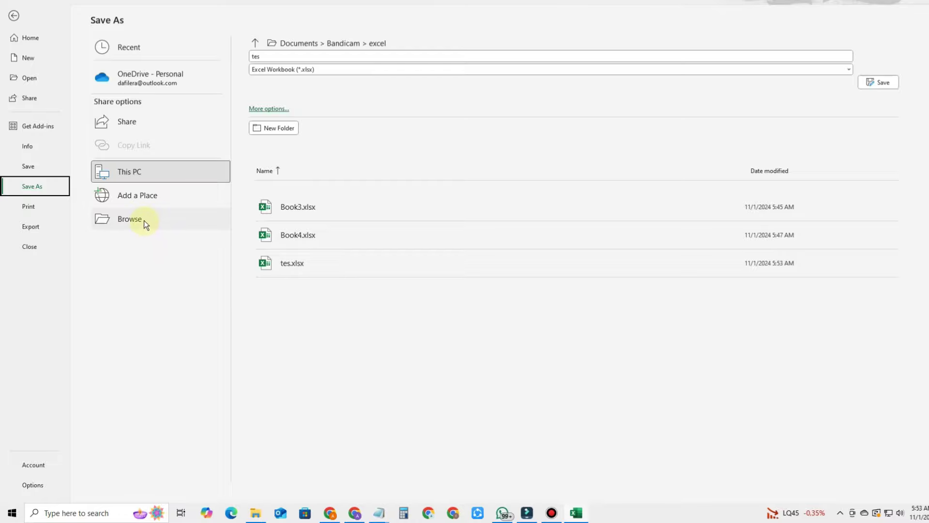
pyautogui.click(154, 171)
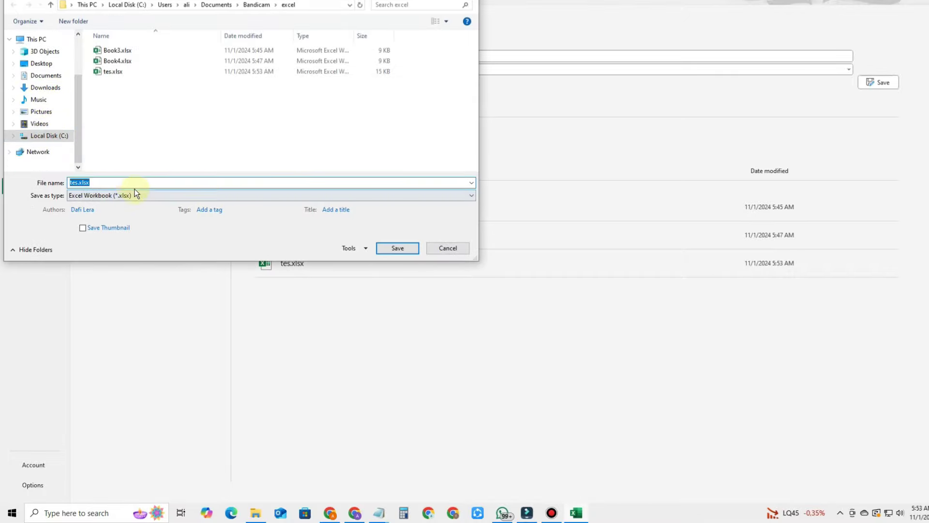
pyautogui.click(104, 183)
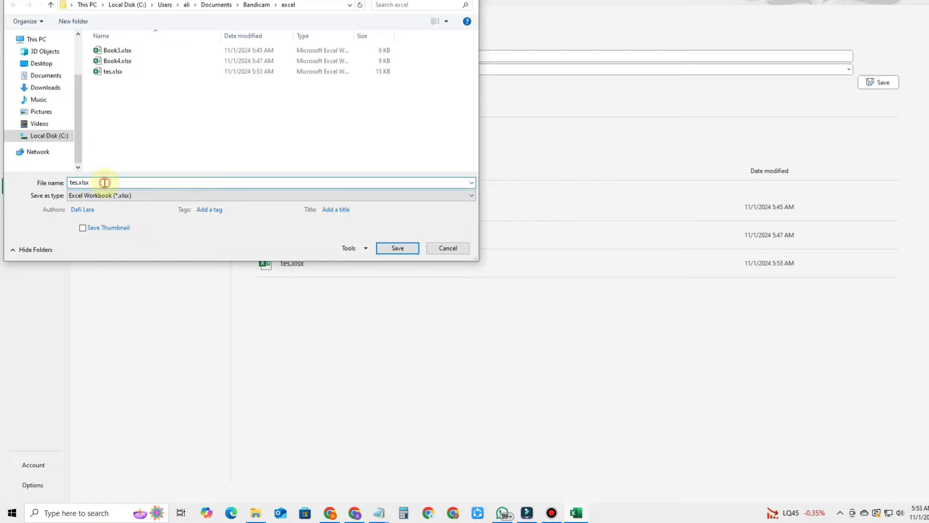
pyautogui.click(71, 183)
pyautogui.write('2.')
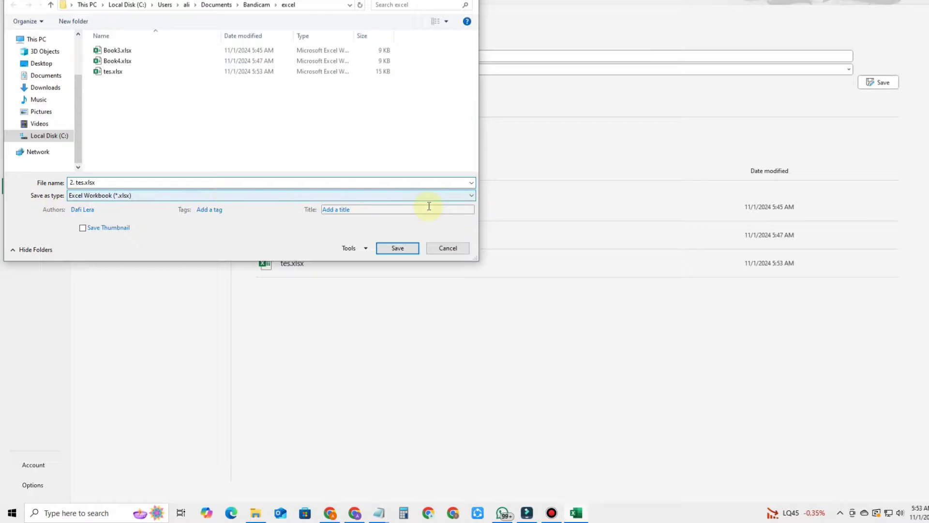
pyautogui.click(472, 195)
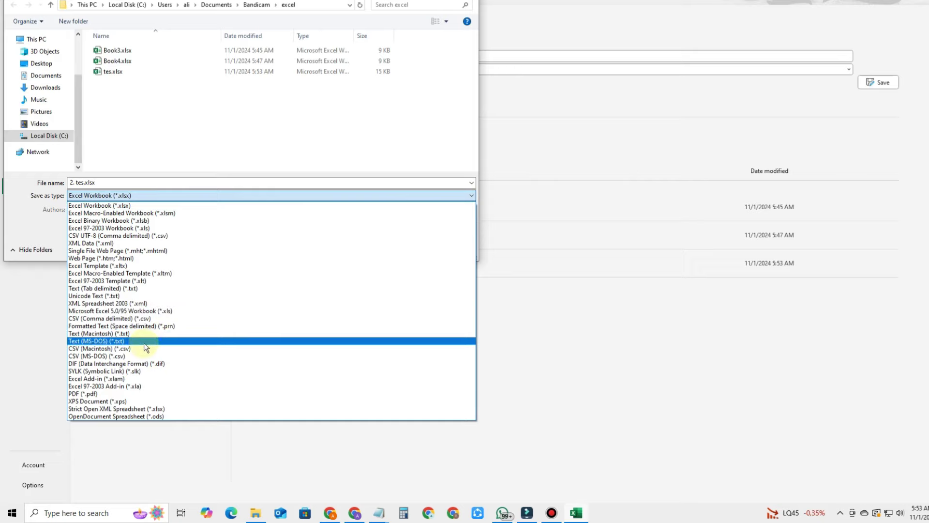
# - Publish the entire workbook as the PDF '2. tes.pdf'
pyautogui.click(100, 393)
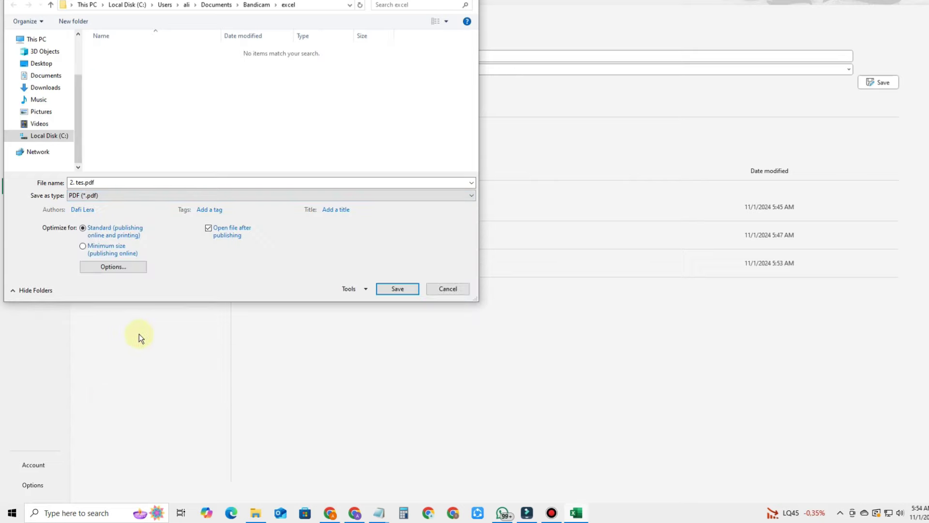
pyautogui.click(124, 268)
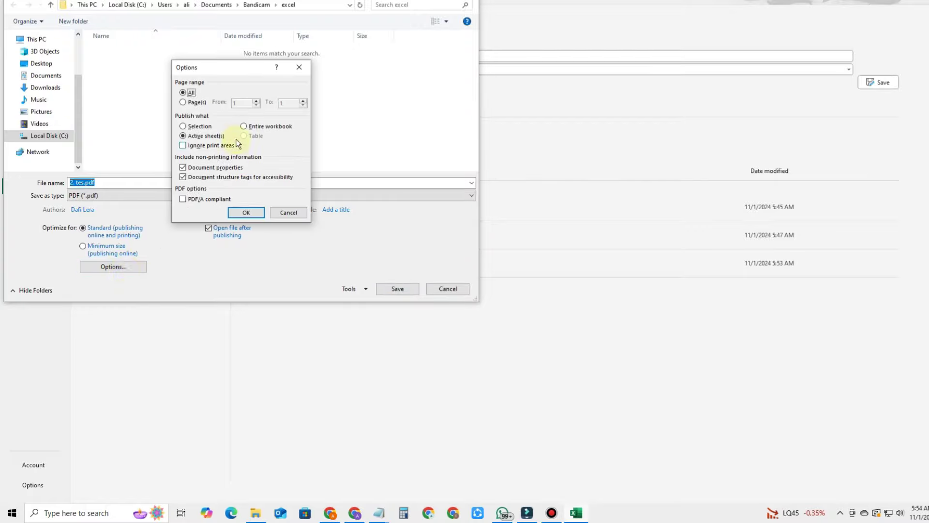
pyautogui.click(244, 126)
pyautogui.click(243, 213)
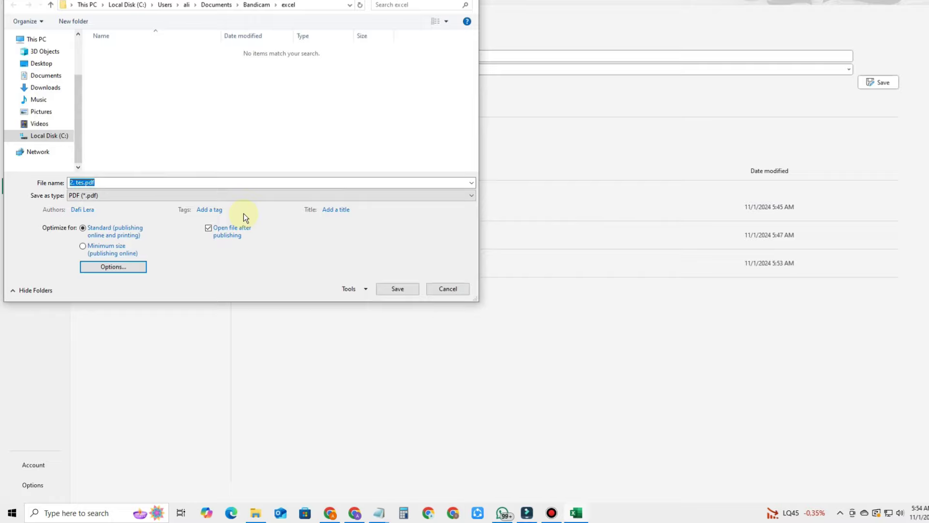
pyautogui.click(404, 292)
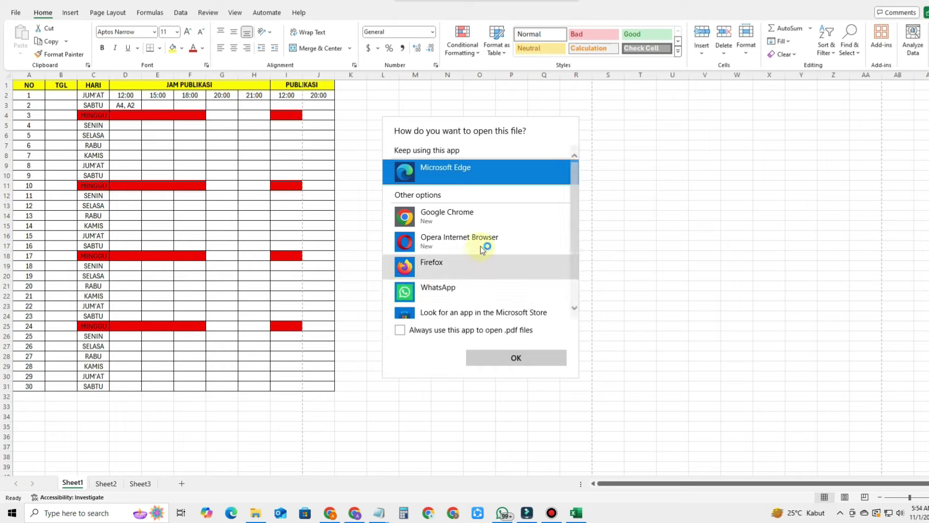
# - Open the published 2. tes.pdf in Microsoft Edge
pyautogui.scroll(-2, 473, 249)
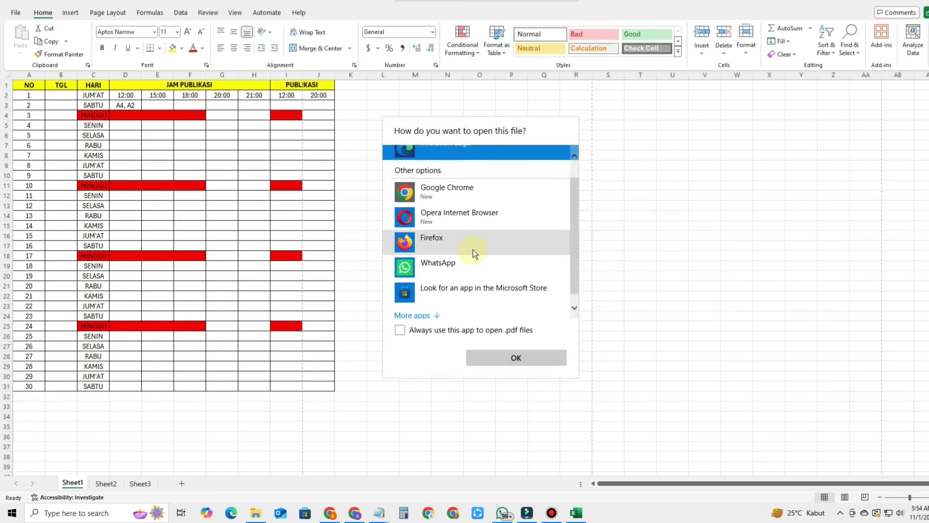
pyautogui.scroll(2, 472, 251)
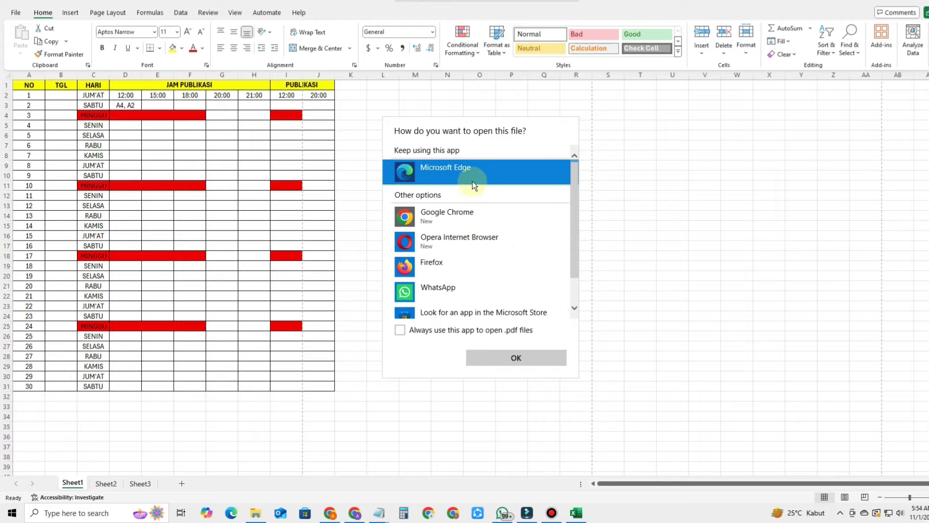
pyautogui.click(503, 361)
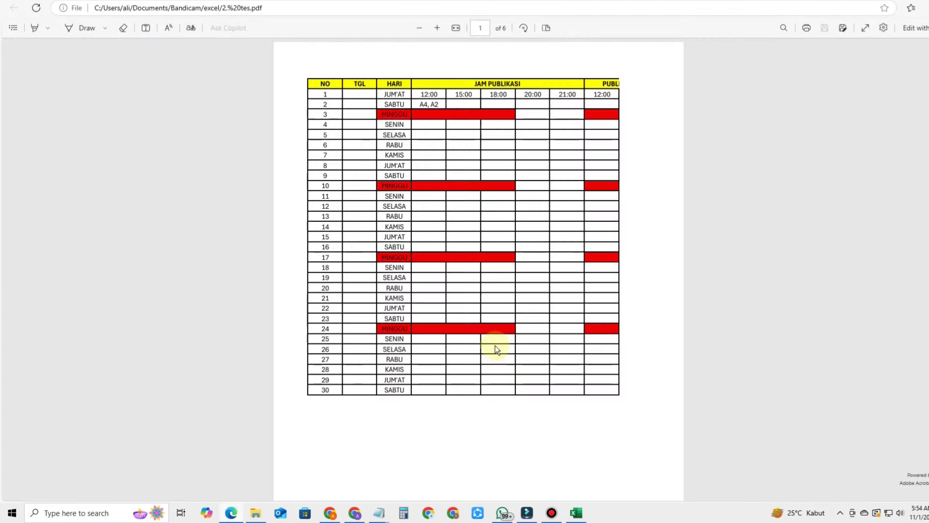
pyautogui.scroll(-5, 528, 305)
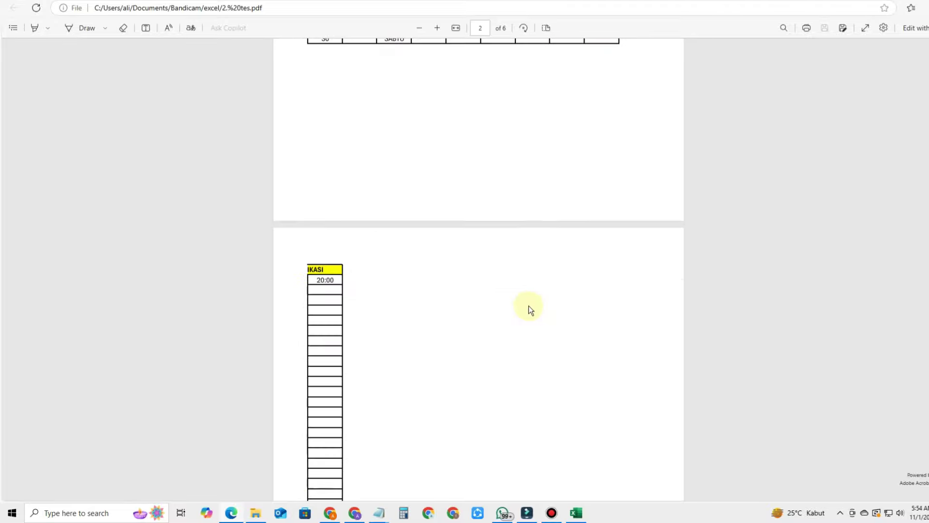
pyautogui.scroll(-5, 527, 310)
pyautogui.scroll(-5, 524, 312)
pyautogui.scroll(-5, 520, 312)
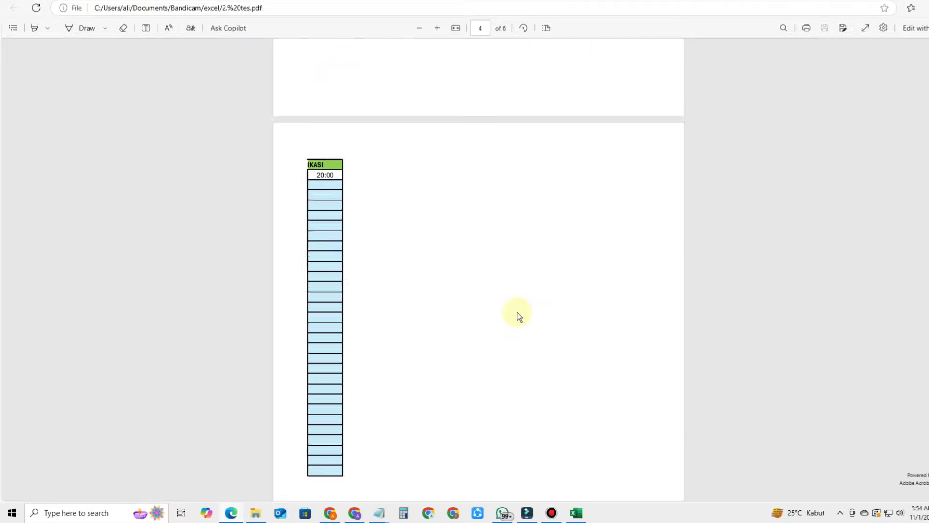
pyautogui.scroll(-5, 516, 312)
pyautogui.scroll(-5, 514, 313)
pyautogui.scroll(-3, 515, 313)
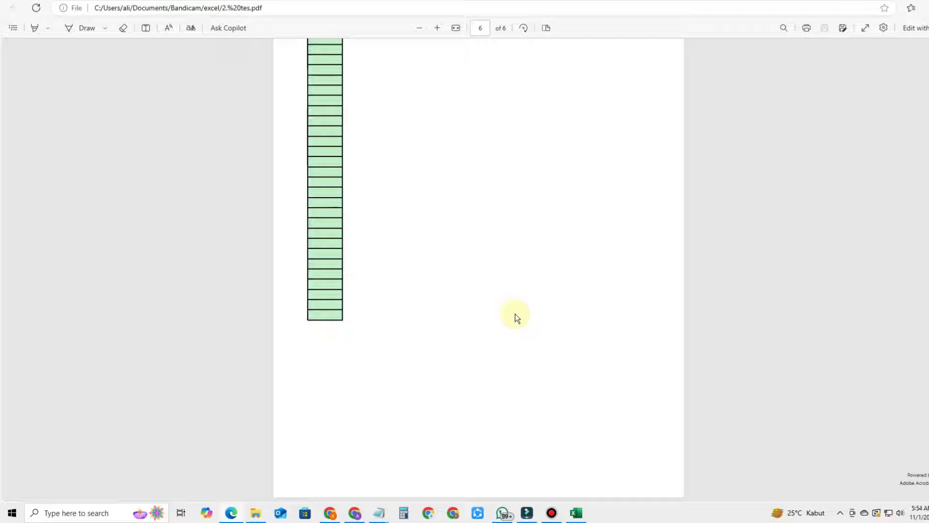
pyautogui.scroll(5, 513, 305)
pyautogui.scroll(5, 513, 296)
pyautogui.scroll(5, 512, 295)
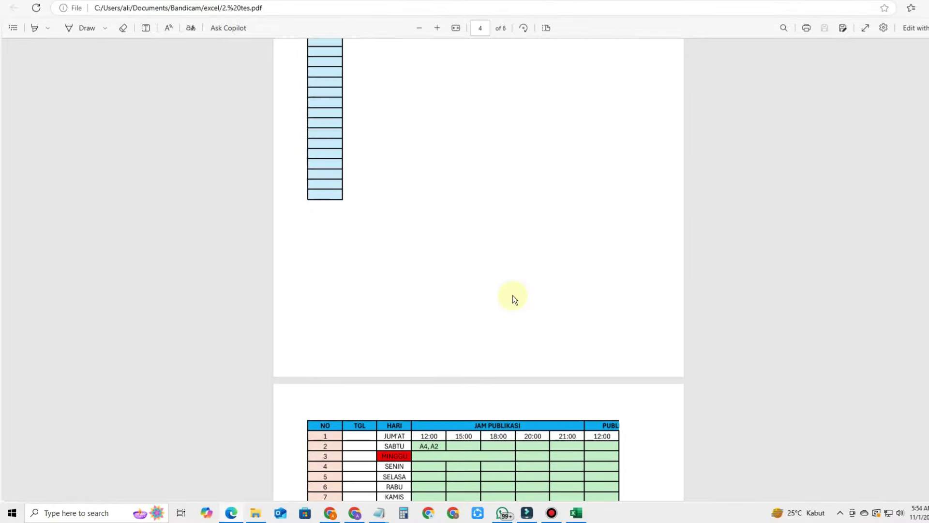
pyautogui.scroll(5, 513, 296)
pyautogui.scroll(5, 514, 295)
pyautogui.scroll(5, 515, 293)
pyautogui.scroll(5, 515, 283)
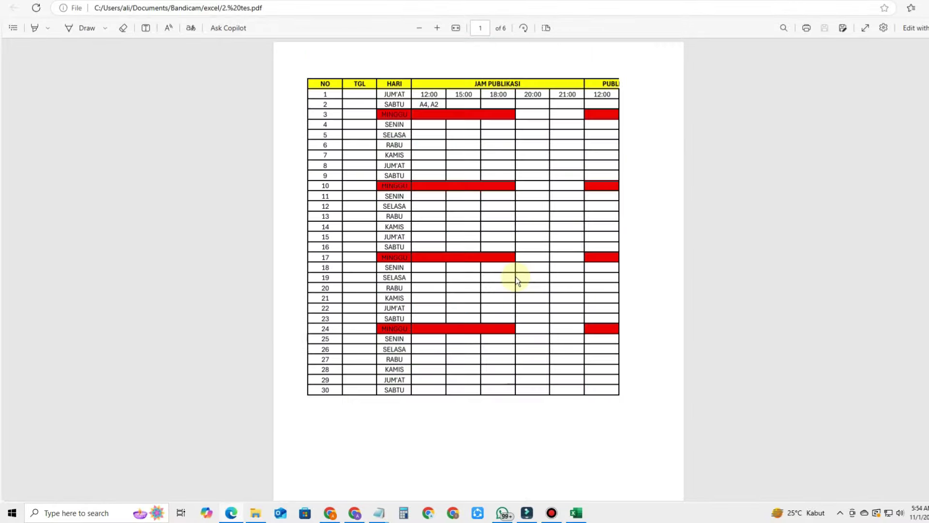
pyautogui.scroll(-3, 533, 251)
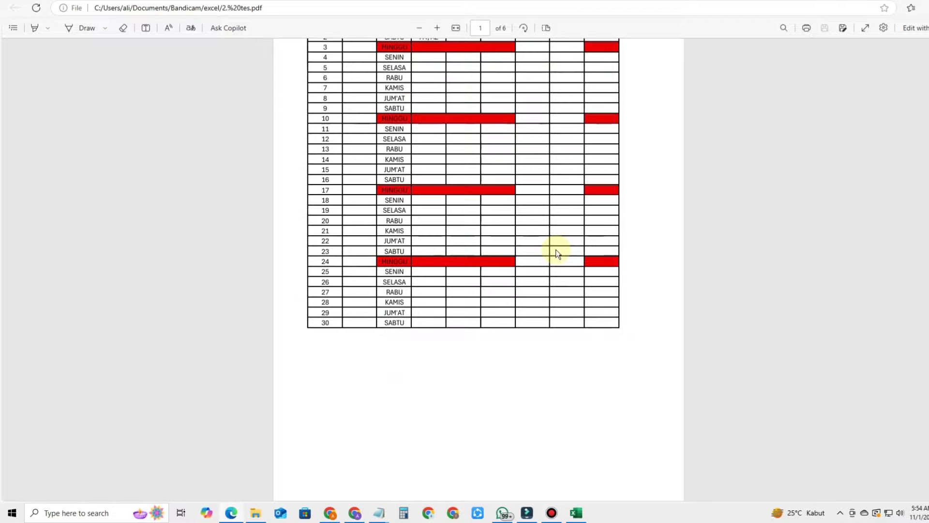
pyautogui.scroll(-4, 556, 248)
pyautogui.scroll(-4, 554, 251)
pyautogui.scroll(-3, 549, 258)
pyautogui.scroll(-3, 546, 262)
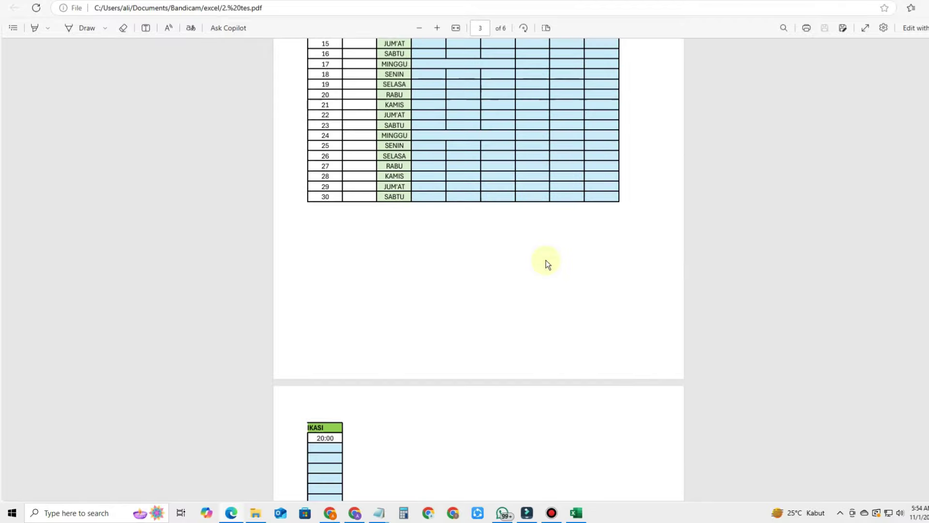
pyautogui.scroll(-3, 547, 263)
pyautogui.scroll(-5, 557, 265)
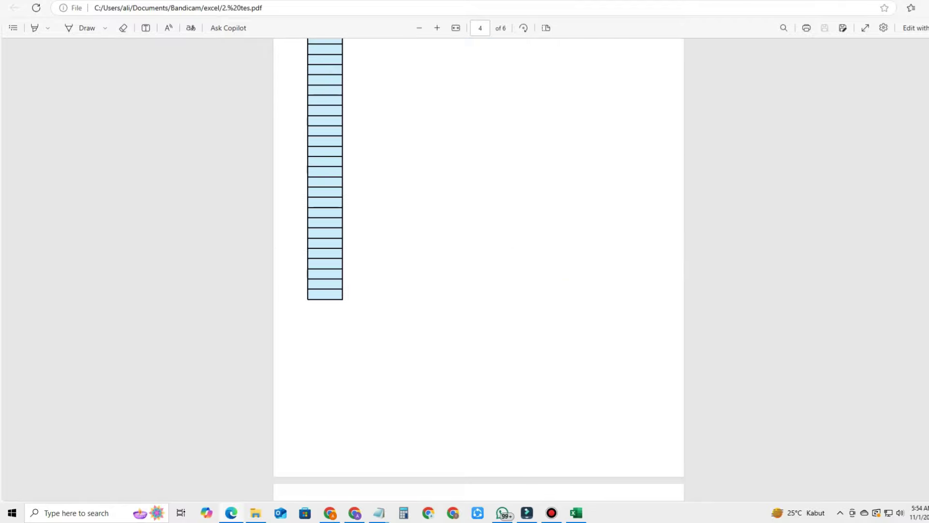
# - Switch back to Excel, glance at Sheet2, then return to Sheet1
pyautogui.hotkey('alt', 'Tab')
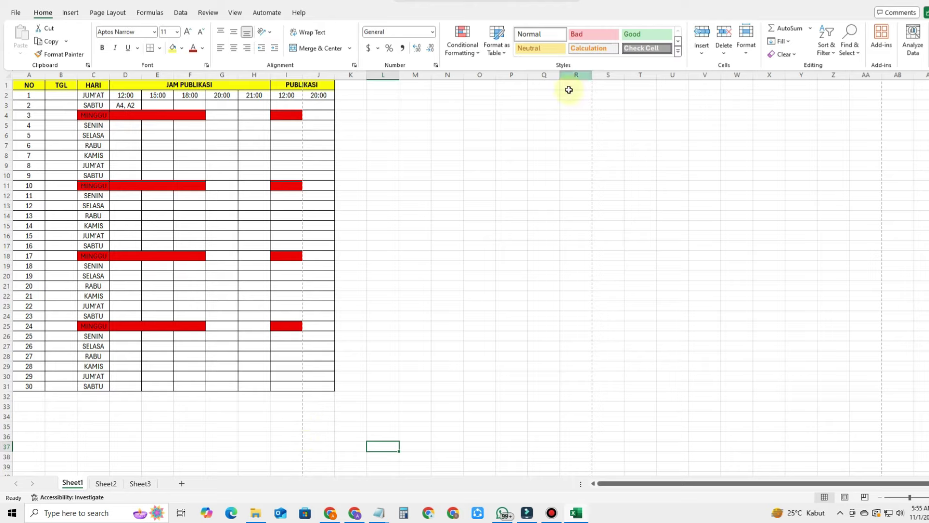
pyautogui.hotkey('ctrl', 'pagedown')
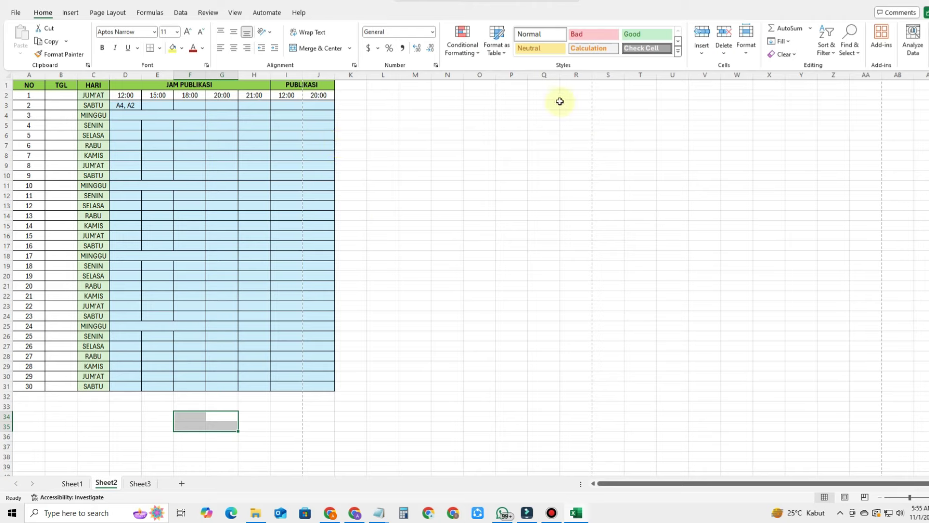
pyautogui.click(73, 482)
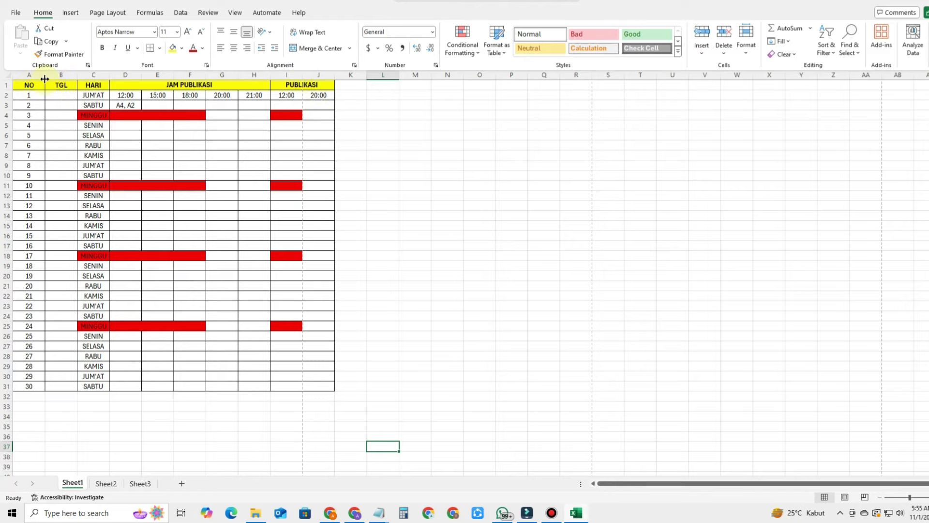
# - Narrow column A to about 4.43 width on Sheet1, Sheet2 and Sheet3
pyautogui.moveTo(45, 79); pyautogui.dragTo(33, 79)
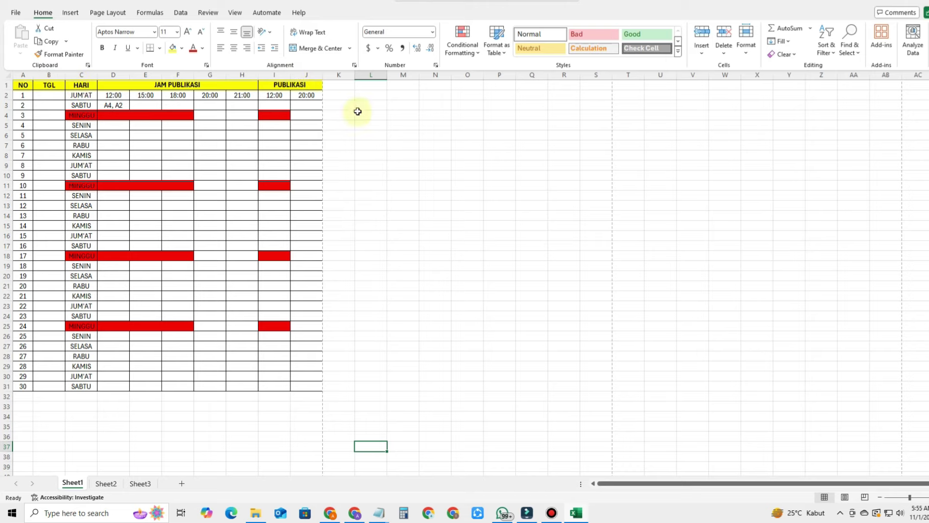
pyautogui.click(402, 144)
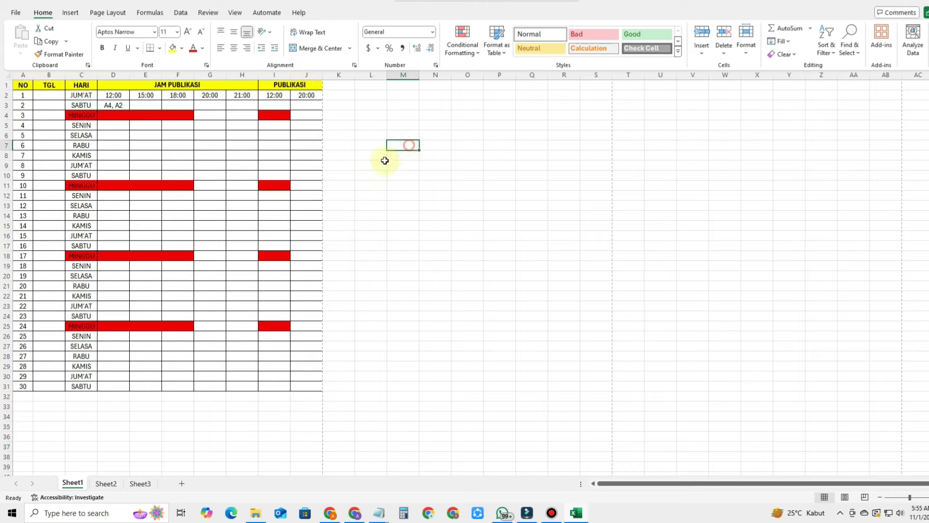
pyautogui.click(105, 483)
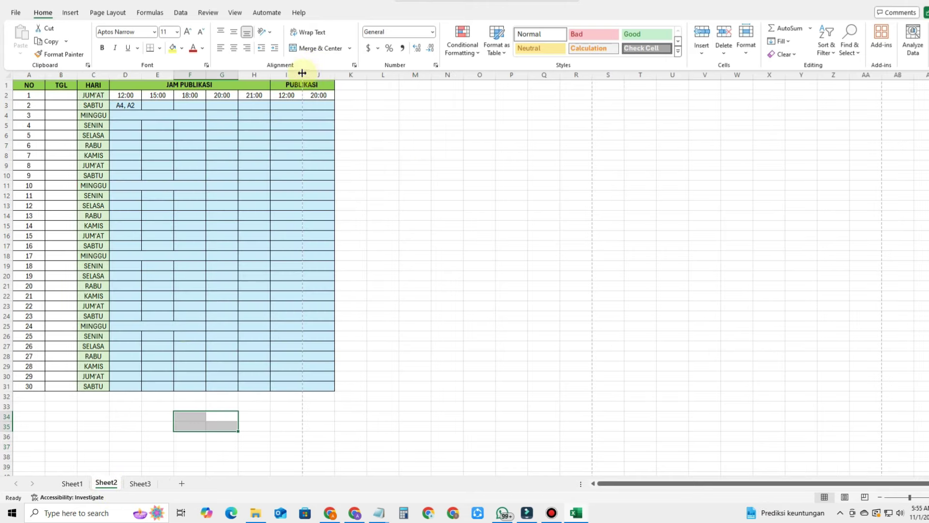
pyautogui.moveTo(303, 72); pyautogui.dragTo(303, 76)
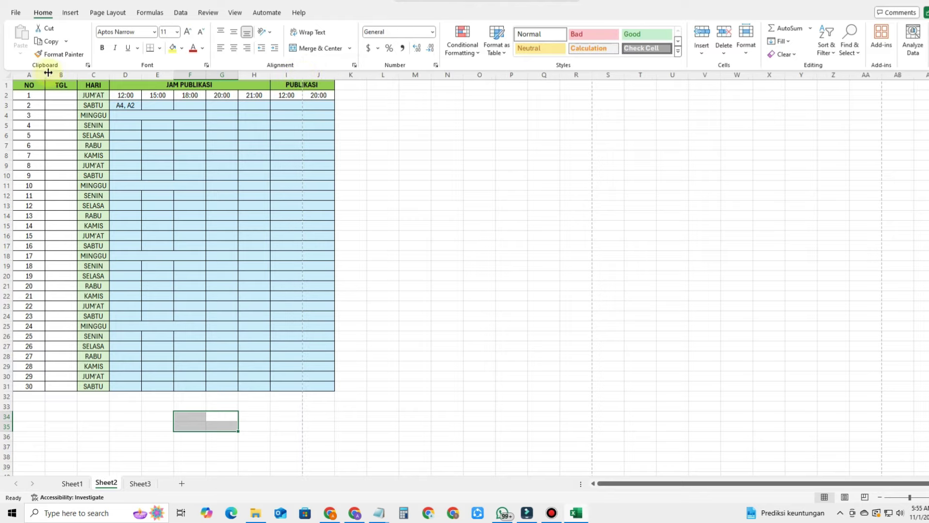
pyautogui.moveTo(45, 73); pyautogui.dragTo(29, 73)
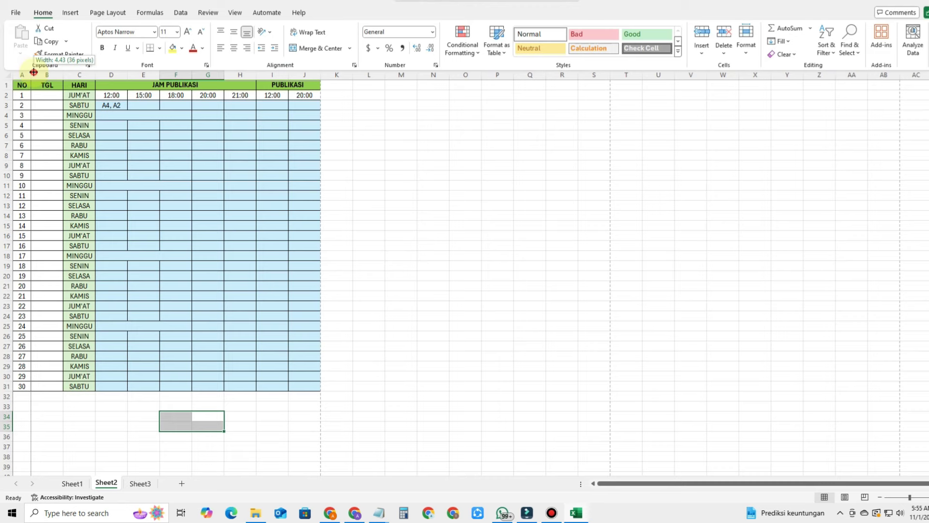
pyautogui.click(140, 483)
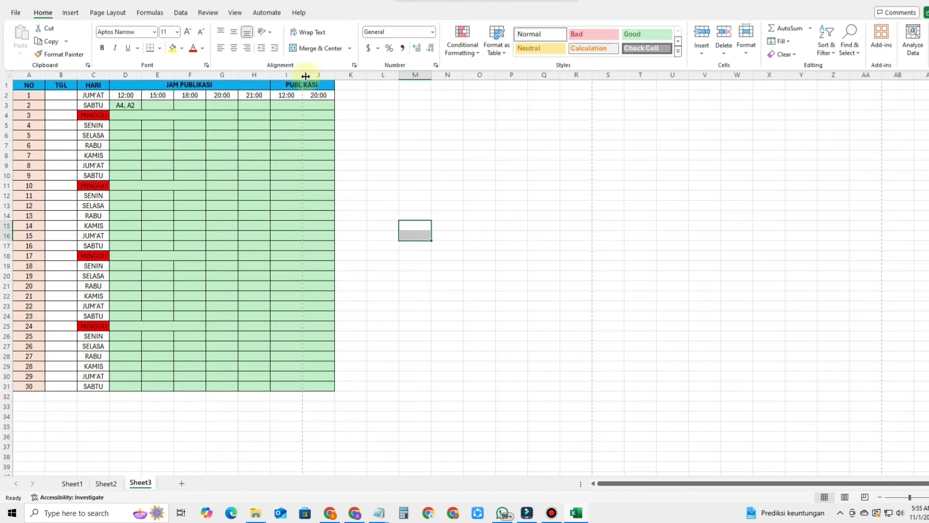
pyautogui.moveTo(45, 75); pyautogui.dragTo(28, 75)
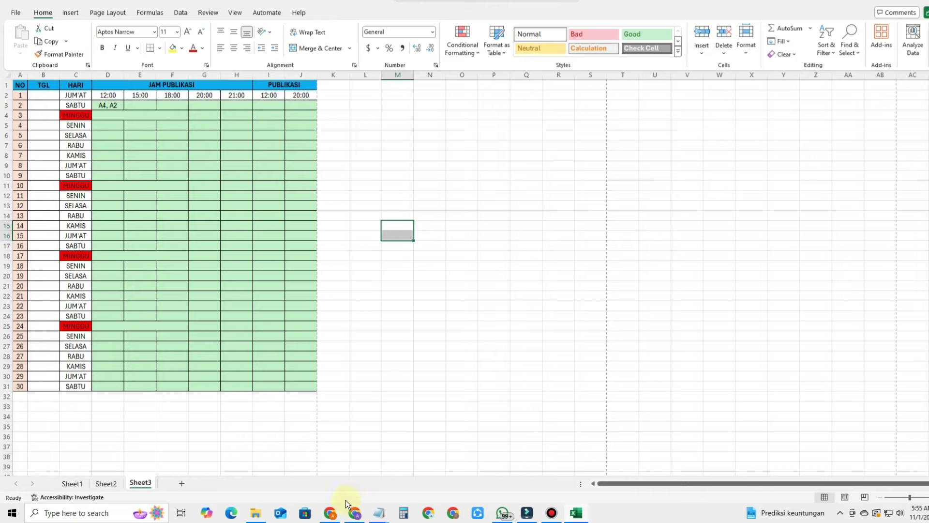
# - Start a Save As to This PC with the file name prefixed '3.'
pyautogui.click(15, 12)
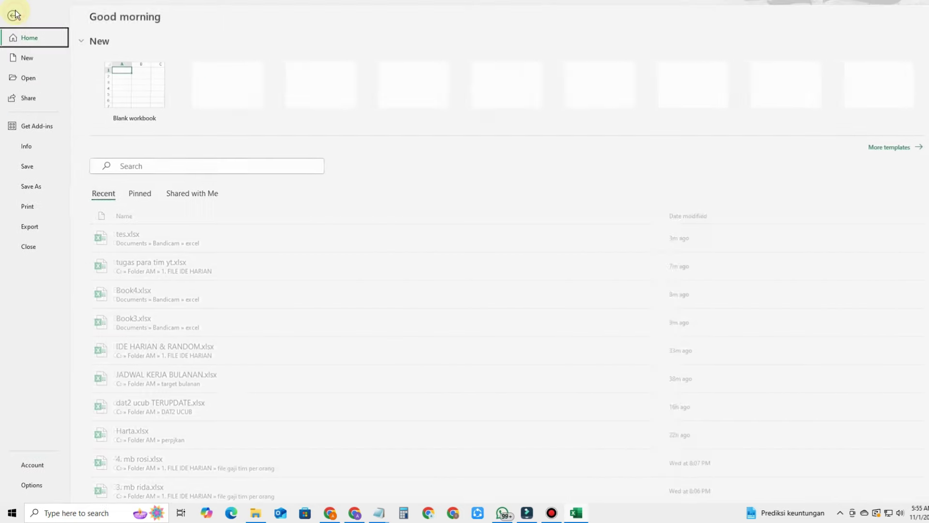
pyautogui.click(38, 187)
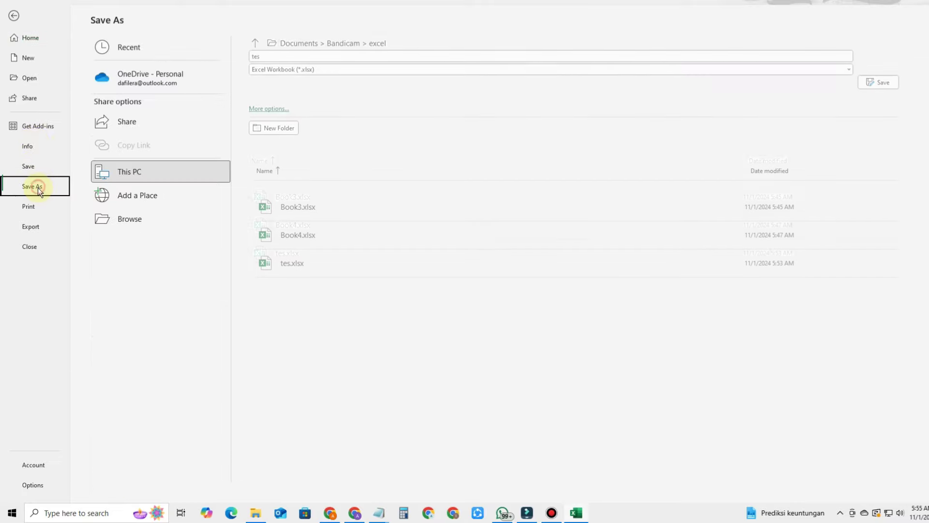
pyautogui.click(162, 173)
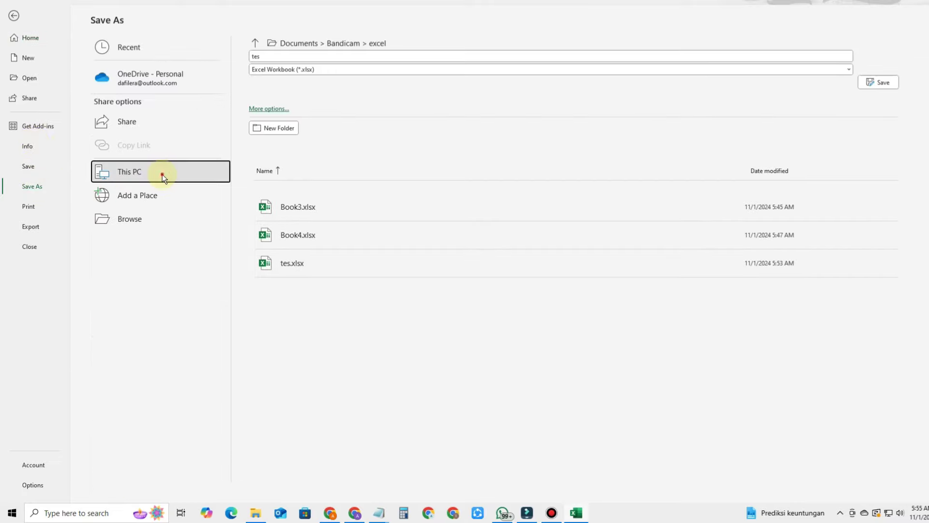
pyautogui.click(79, 183)
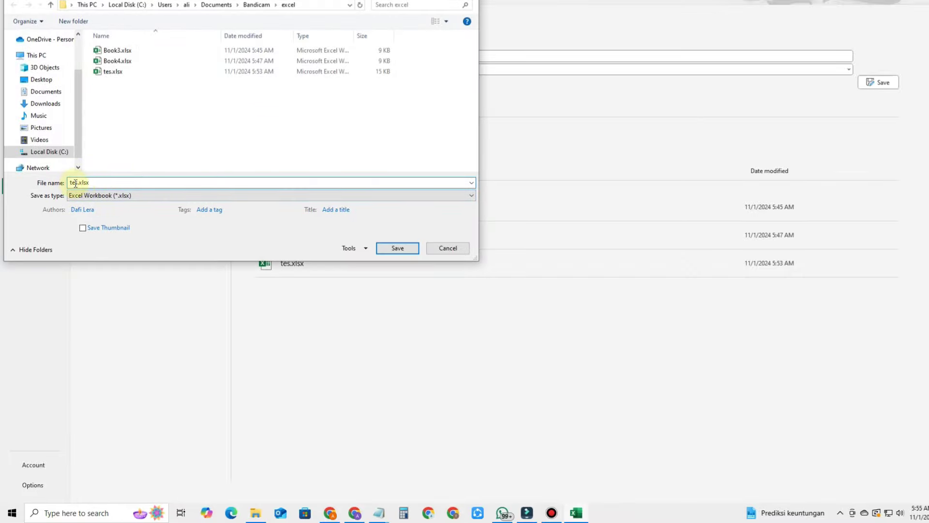
pyautogui.write('3')
pyautogui.write('.')
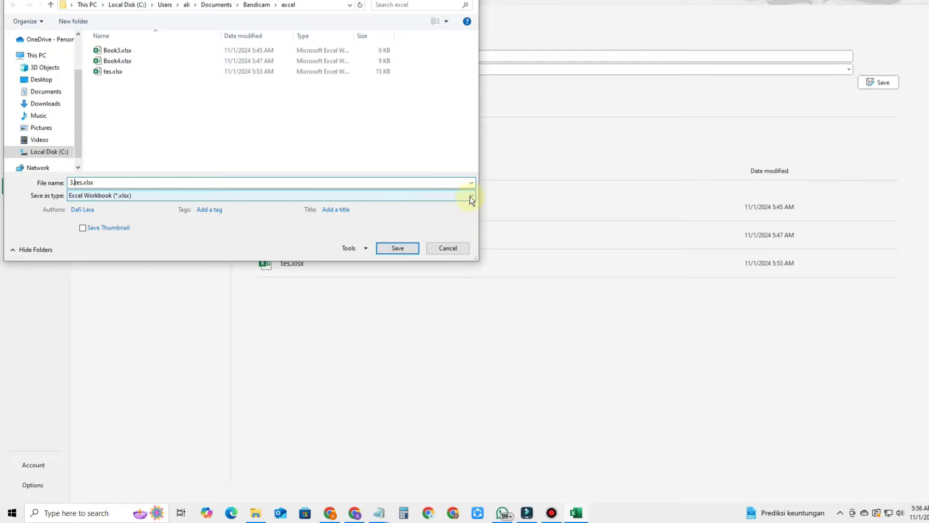
# - Publish the entire workbook as the PDF 3.tes.pdf
pyautogui.click(470, 196)
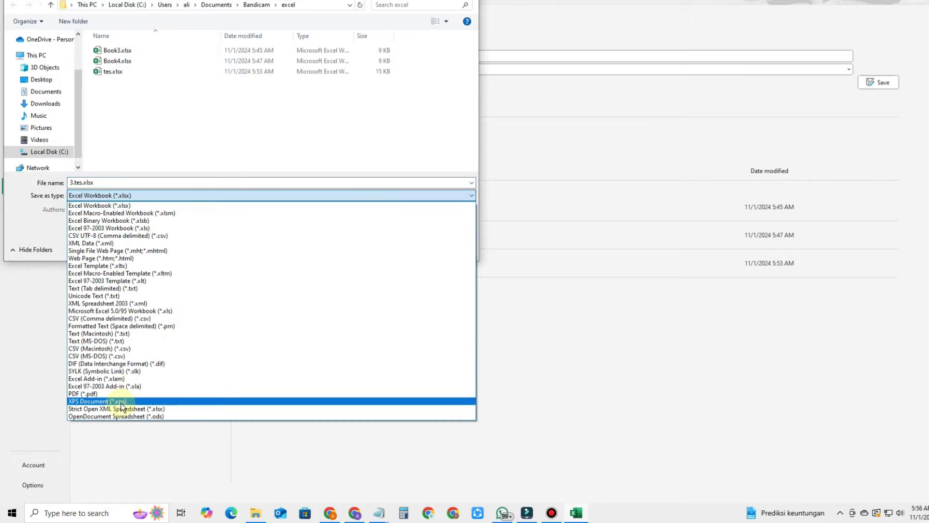
pyautogui.click(122, 394)
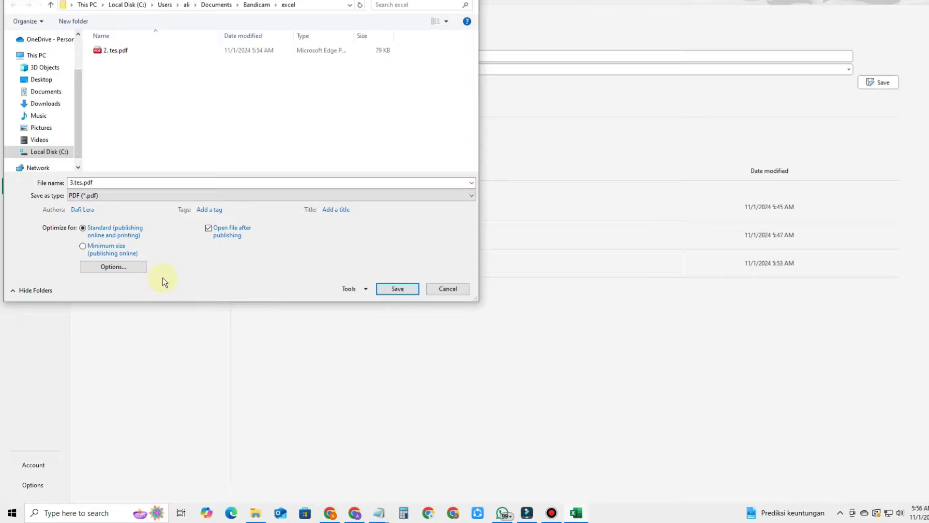
pyautogui.click(124, 269)
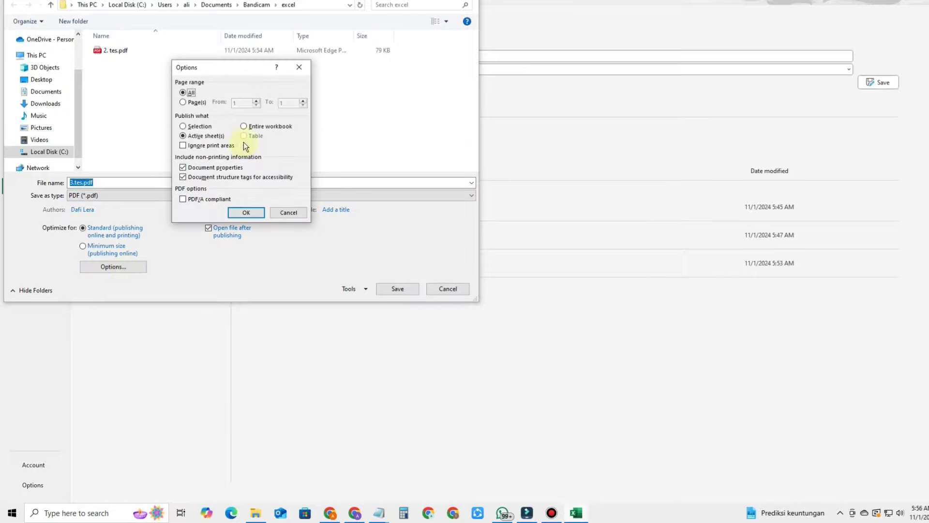
pyautogui.click(257, 126)
pyautogui.click(250, 213)
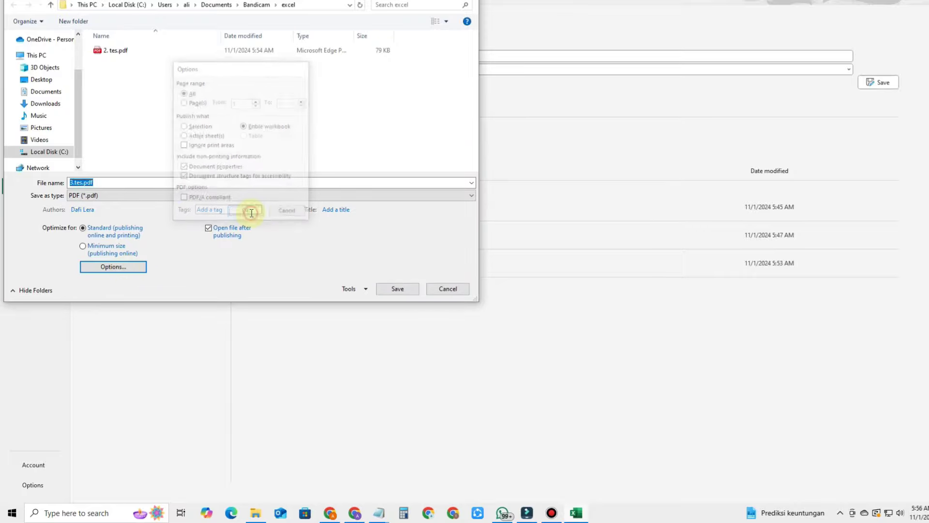
pyautogui.click(400, 291)
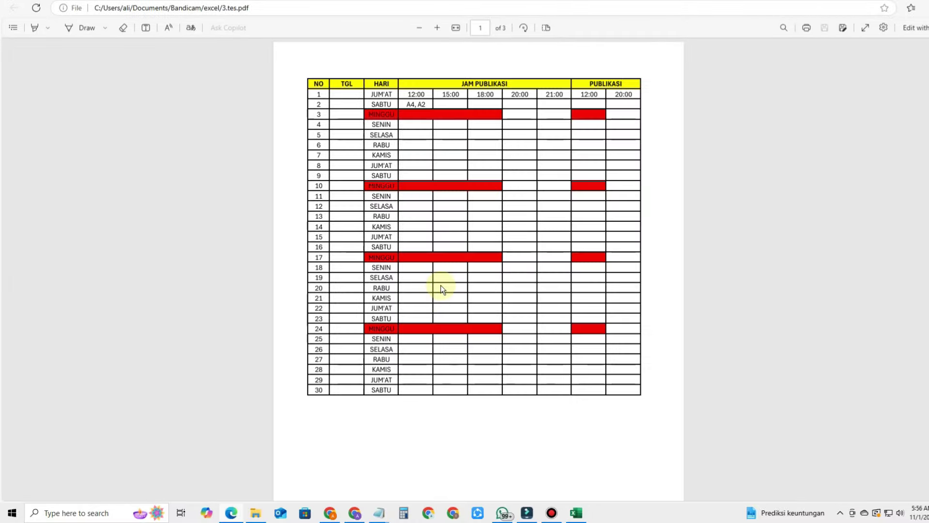
# - Review the three PDF pages in Edge, then show the desktop
pyautogui.scroll(-5, 524, 281)
pyautogui.scroll(-7, 525, 285)
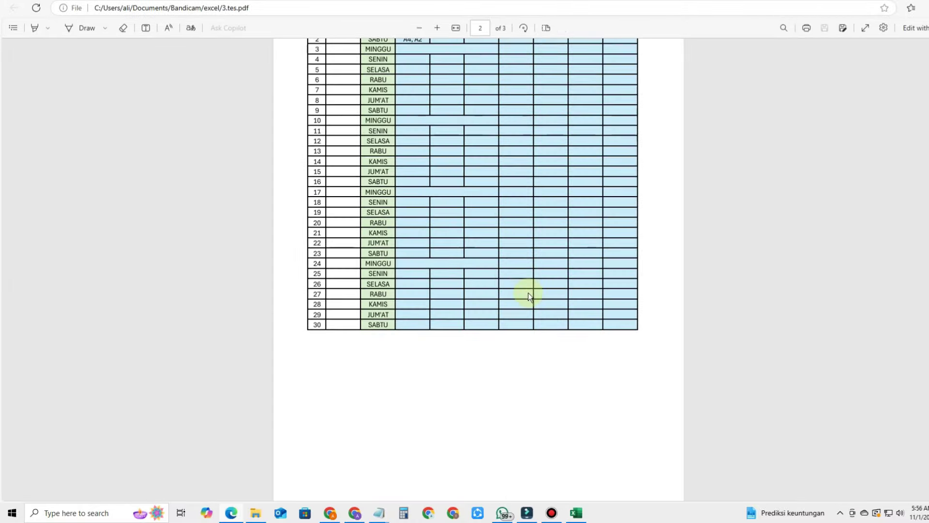
pyautogui.scroll(-7, 529, 300)
pyautogui.scroll(-4, 535, 320)
pyautogui.scroll(7, 535, 324)
pyautogui.scroll(5, 535, 324)
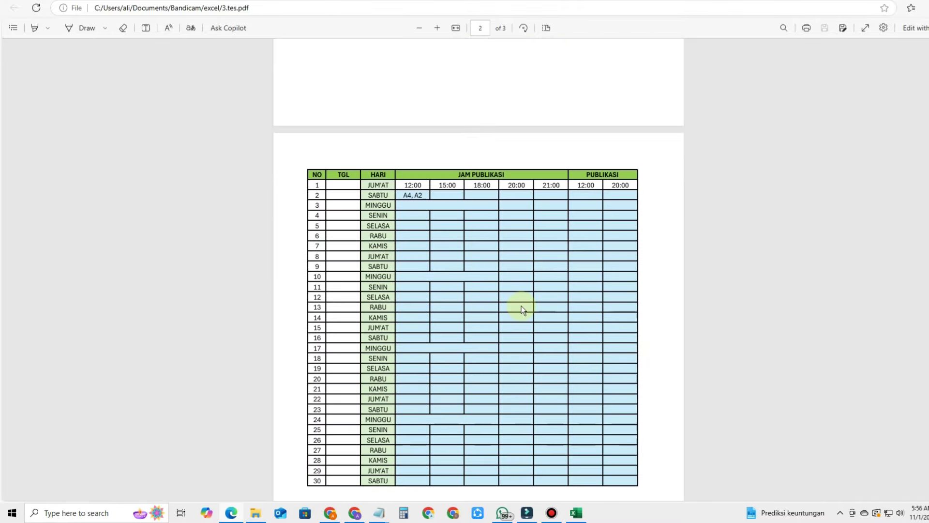
pyautogui.press('super+d')
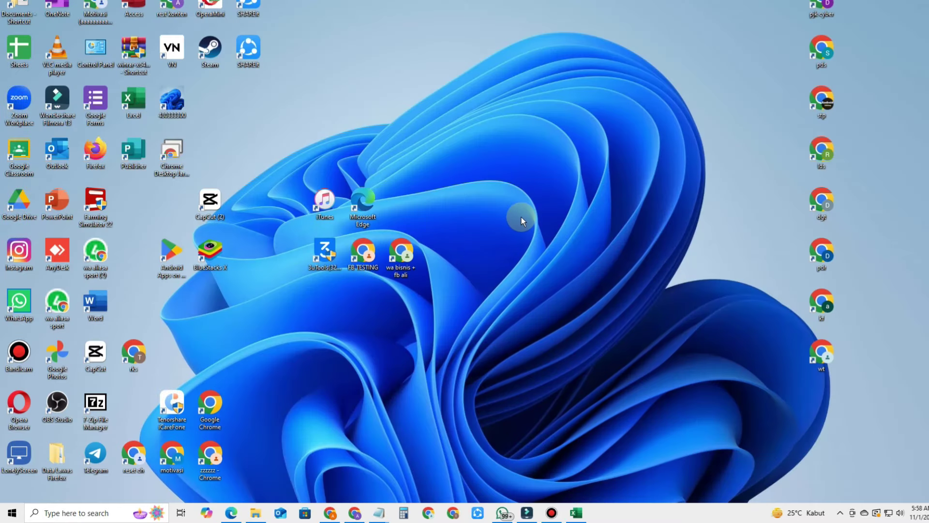
pyautogui.rightClick(520, 216)
pyautogui.click(535, 245)
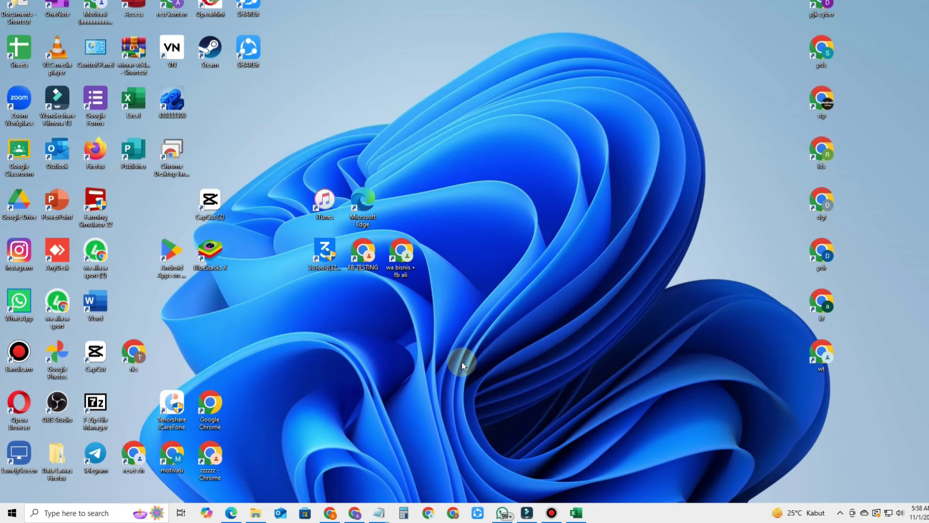